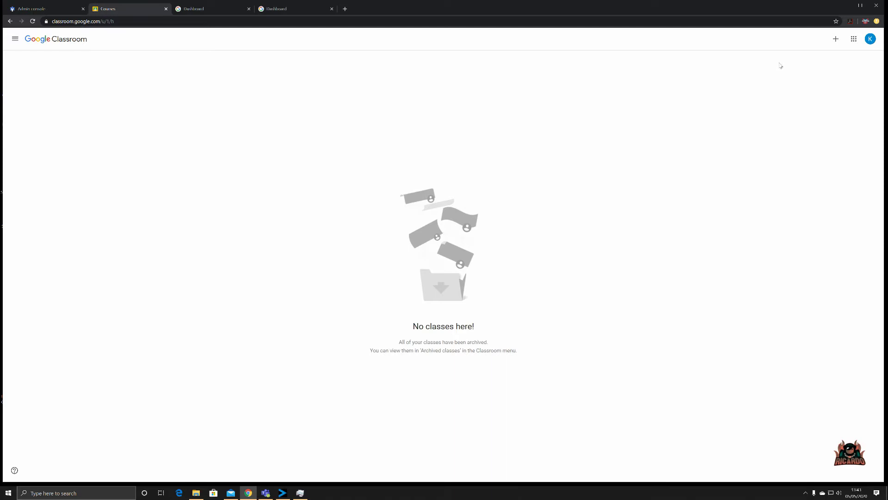
Fill in a new class: name English Literature Year 6, section Humanities, subject English Literature, room 1A
left_click(836, 40)
left_click(826, 65)
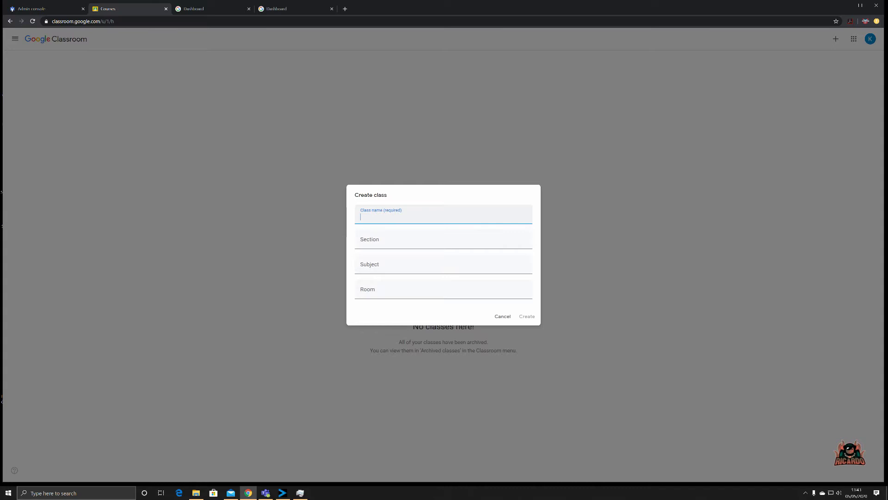
type("English Literature Year 6")
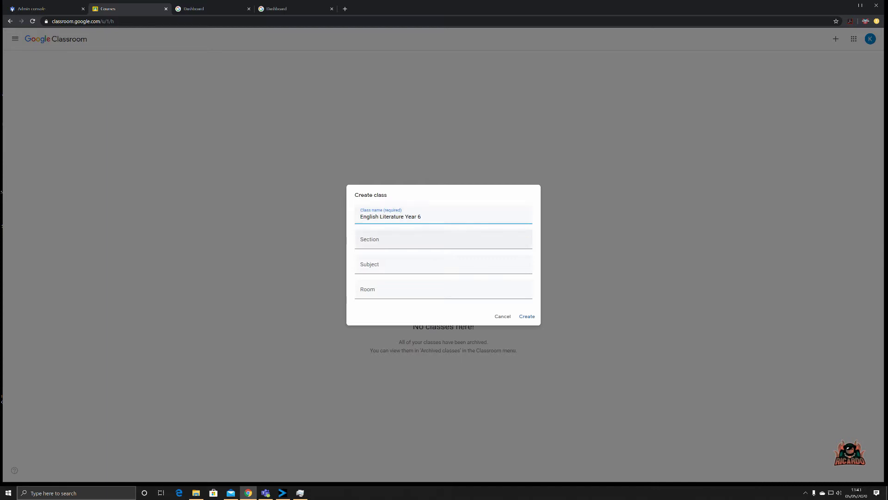
left_click(371, 242)
type("Humanities")
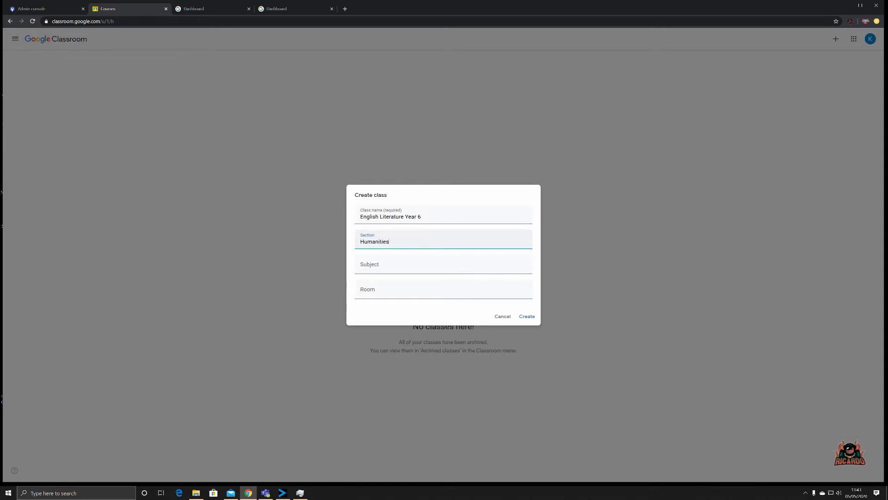
key("Tab")
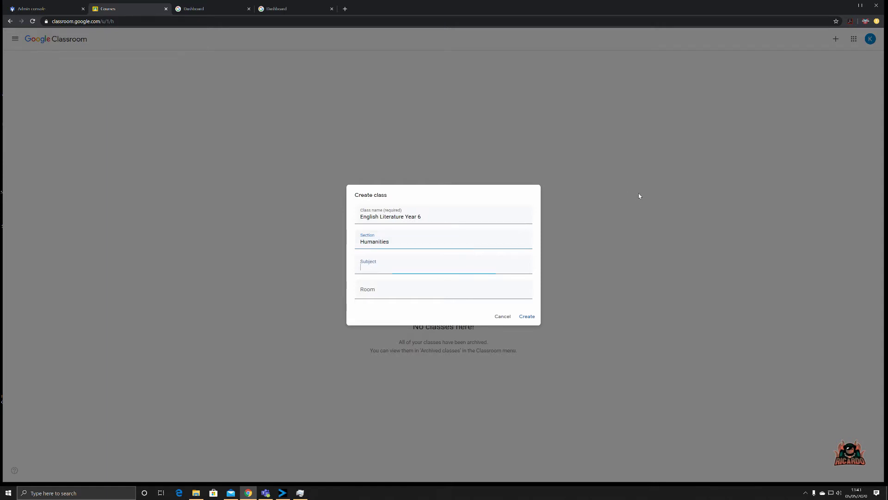
type("English Literature Year 6")
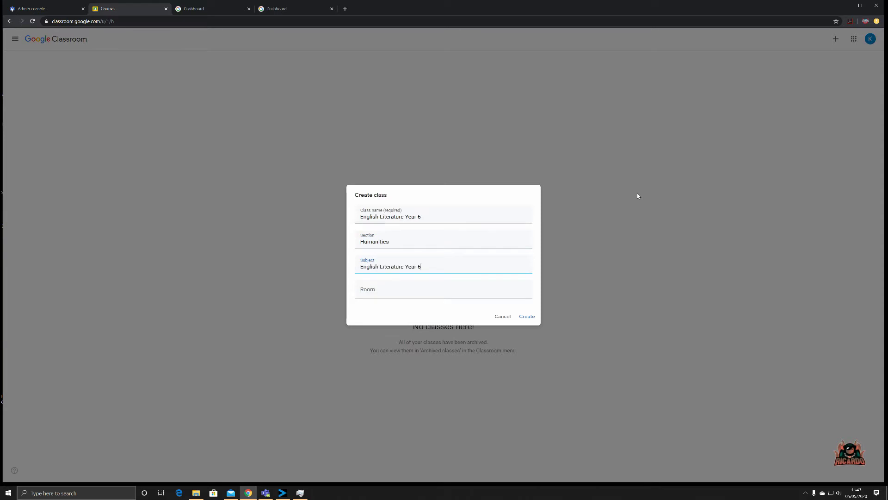
key("BackSpace")
key("BackSpace")
key("Tab")
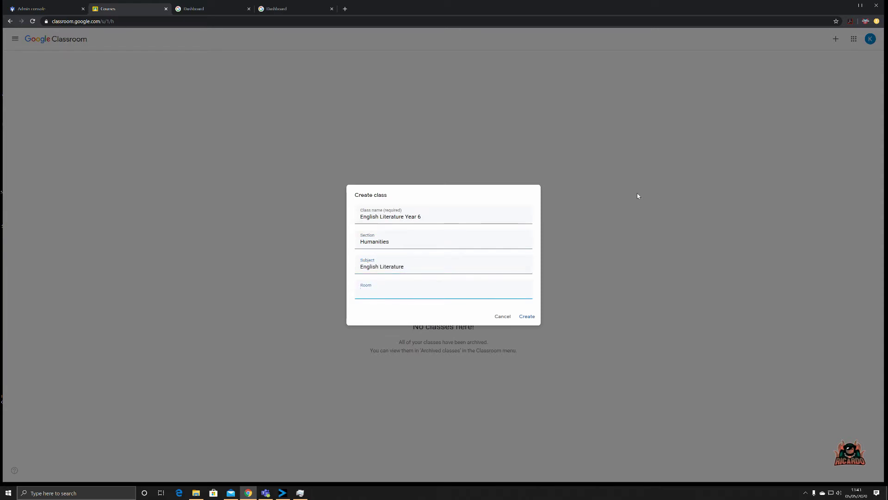
type("1A")
Create the class with the entered details and wait for its Stream page with the class code
left_click(526, 317)
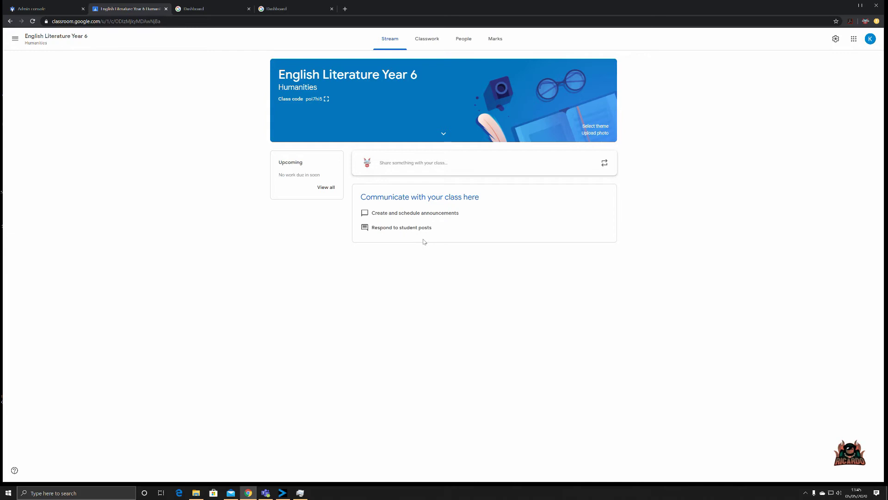
Post the announcement 'Hello Class' to all students on the class stream
left_click(423, 167)
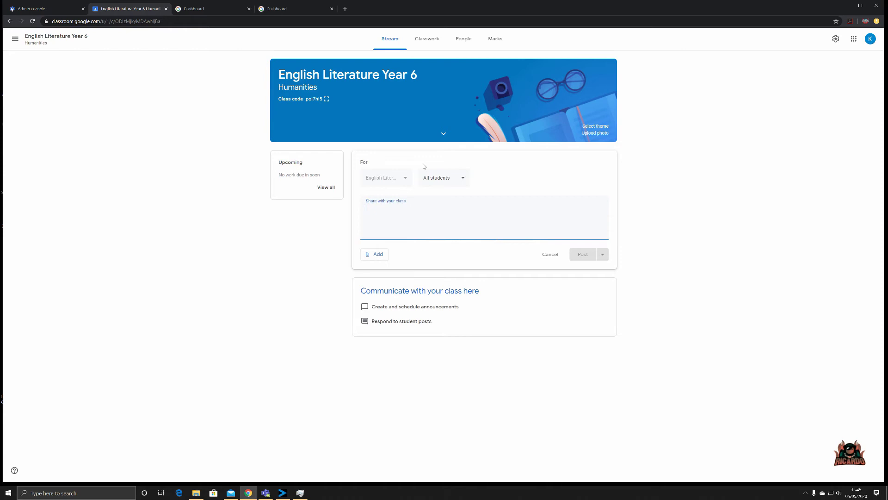
type("Hello C")
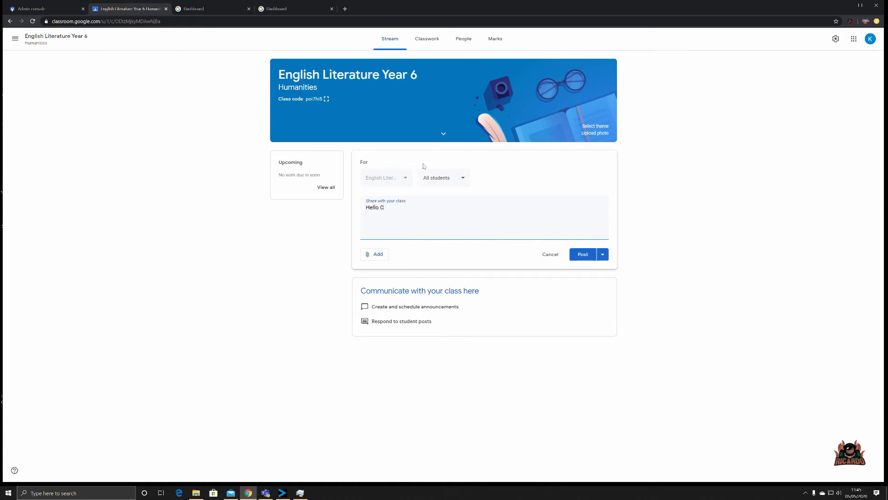
type("lass")
left_click(603, 256)
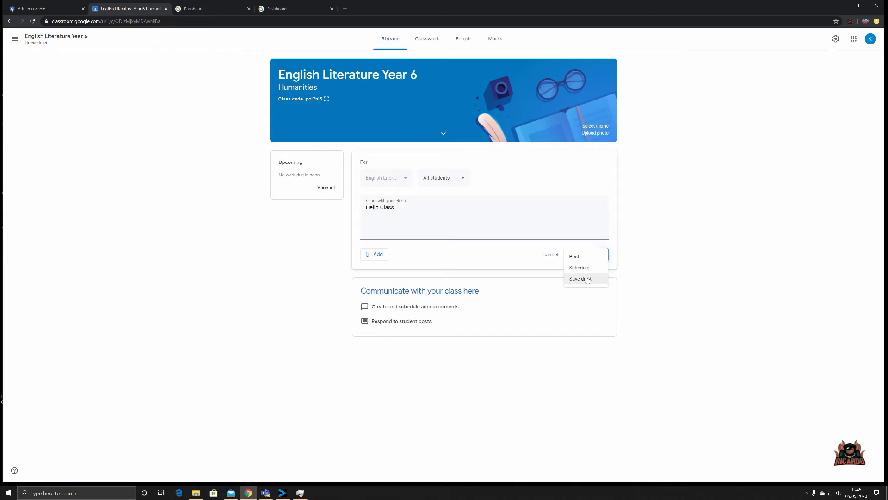
left_click(579, 256)
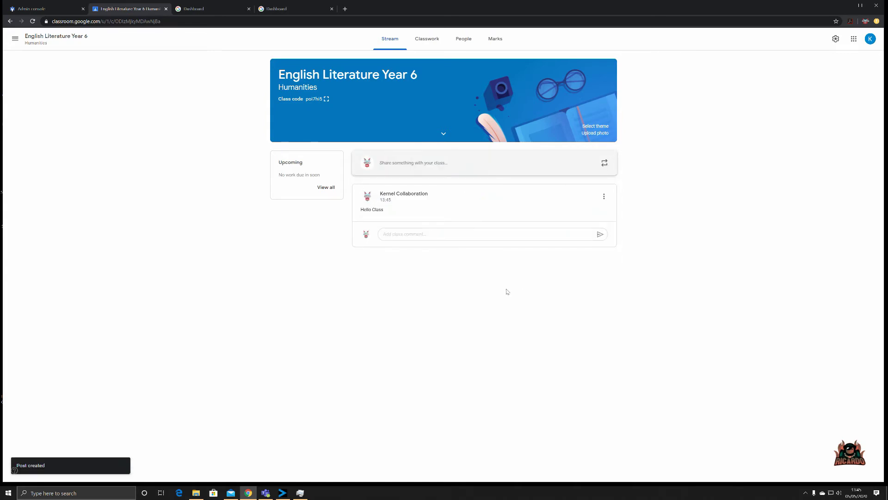
left_click(434, 239)
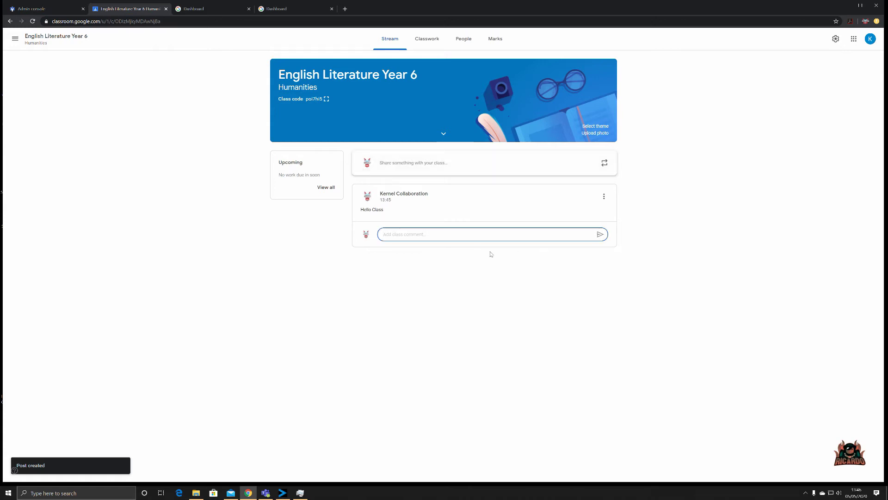
left_click(279, 254)
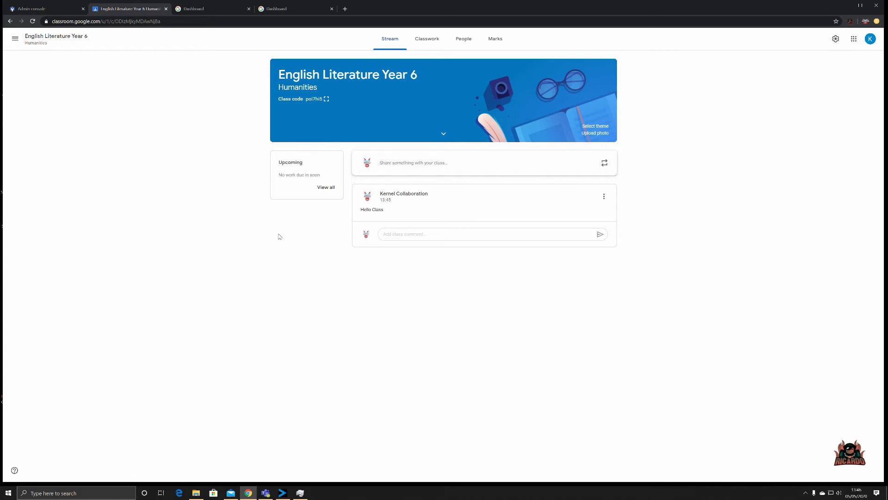
Expand the class banner details to show subject English Literature and room 1A
left_click(443, 134)
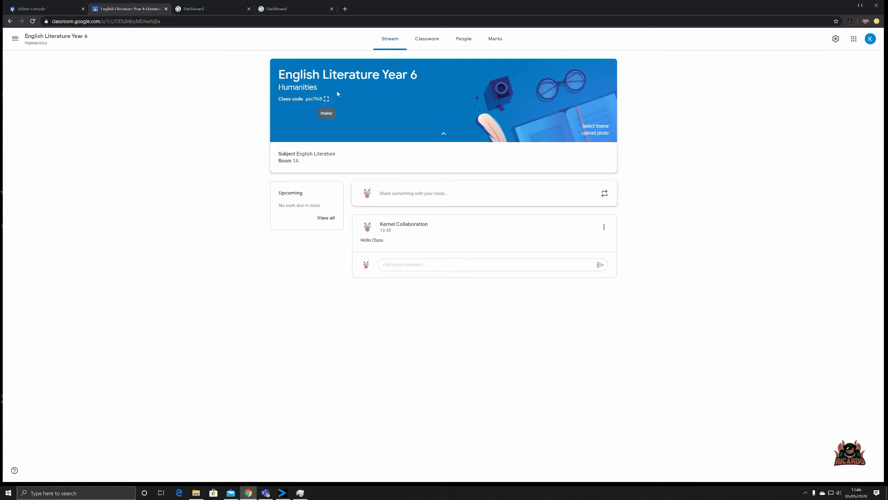
Apply the purple notebook-and-laptop theme from the English & History gallery to the class banner
left_click(592, 129)
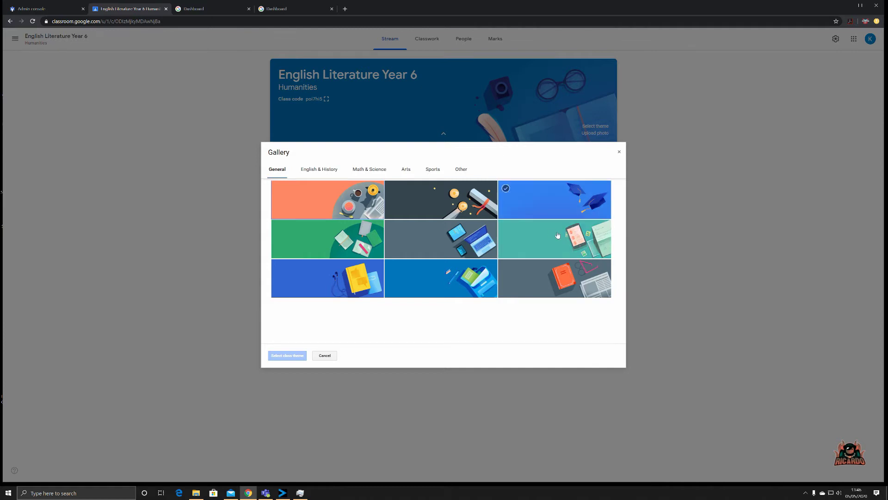
left_click(592, 277)
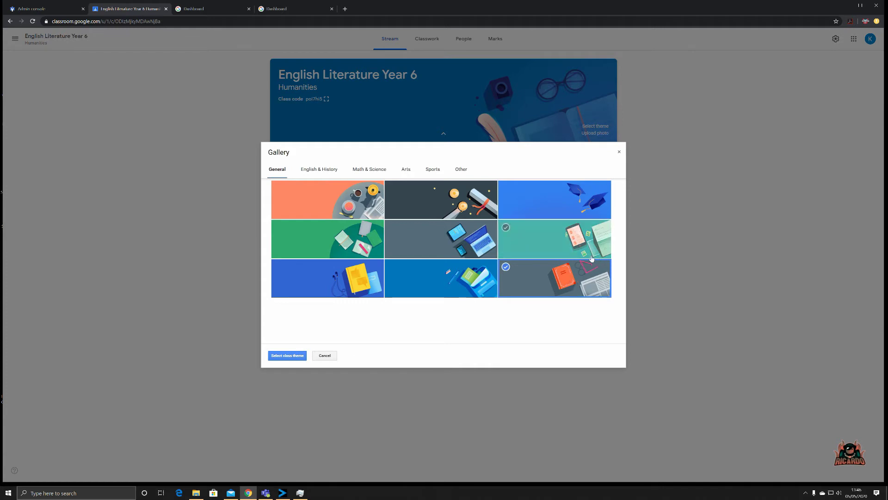
left_click(318, 170)
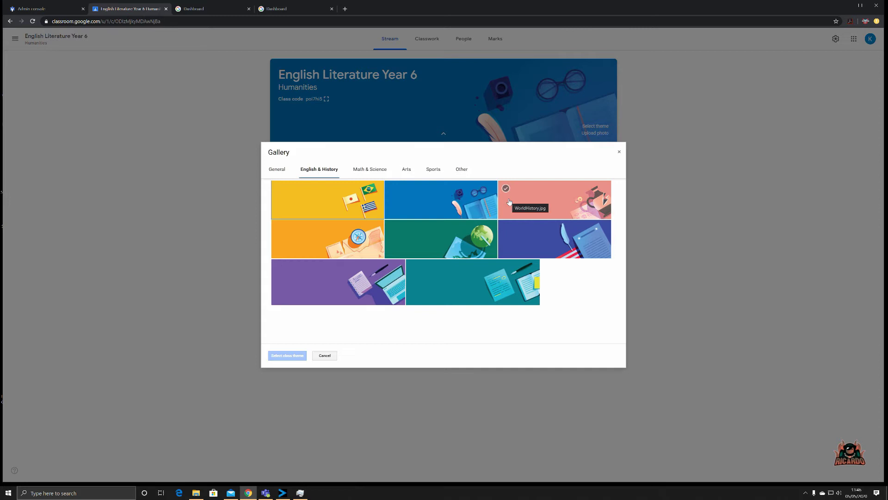
left_click(355, 278)
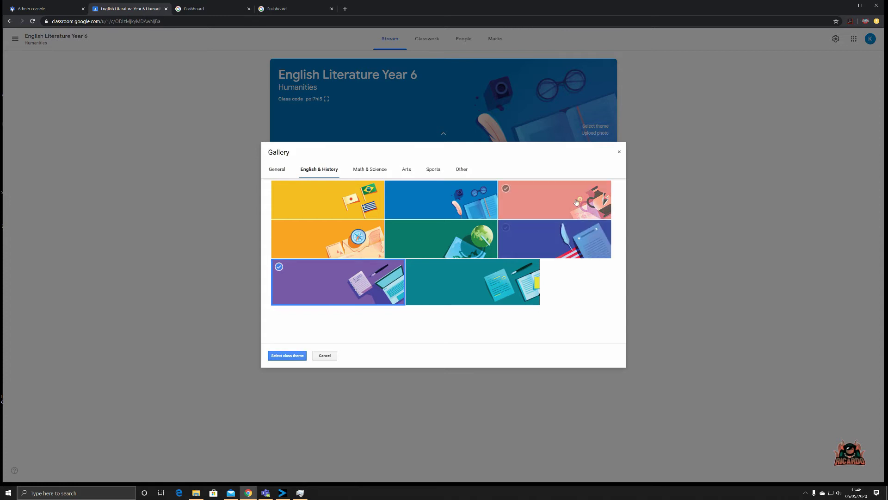
left_click(287, 356)
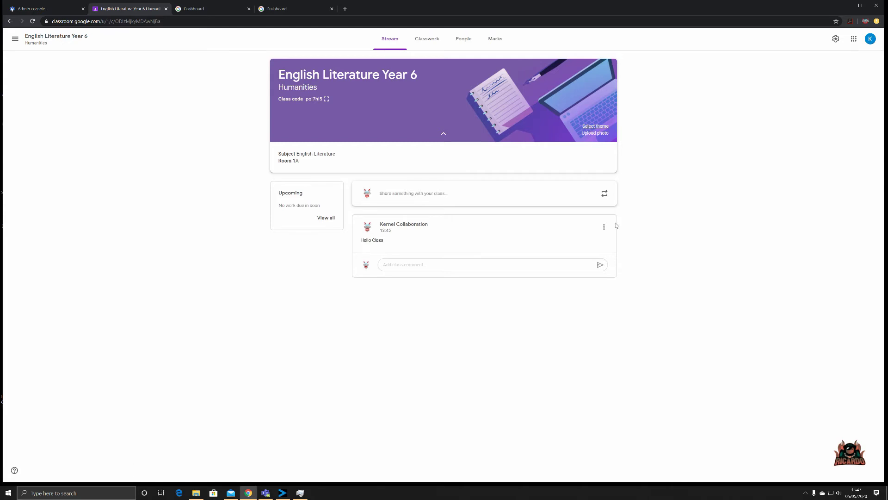
Close the Upload photo dialog without changes and go to the Classwork page
left_click(595, 134)
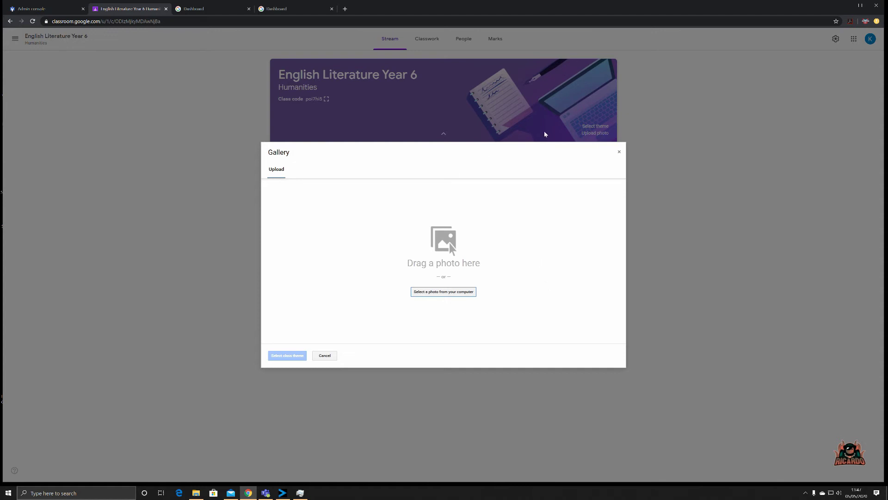
left_click(619, 152)
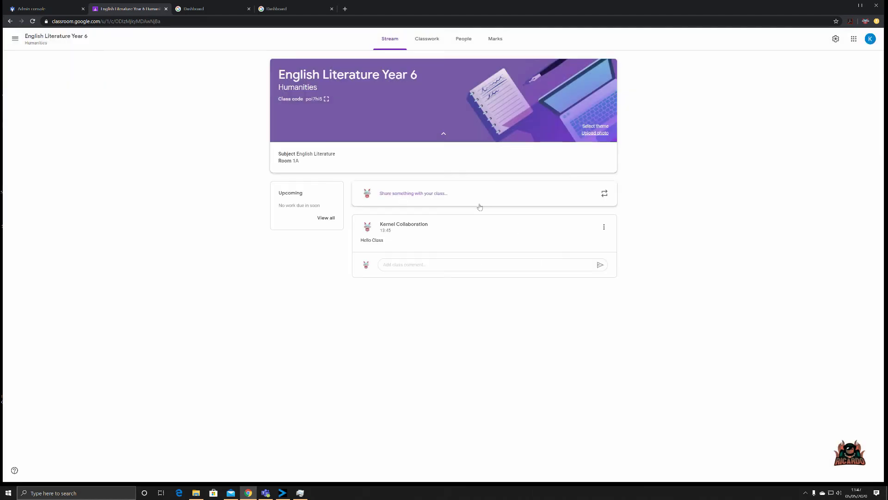
left_click(427, 39)
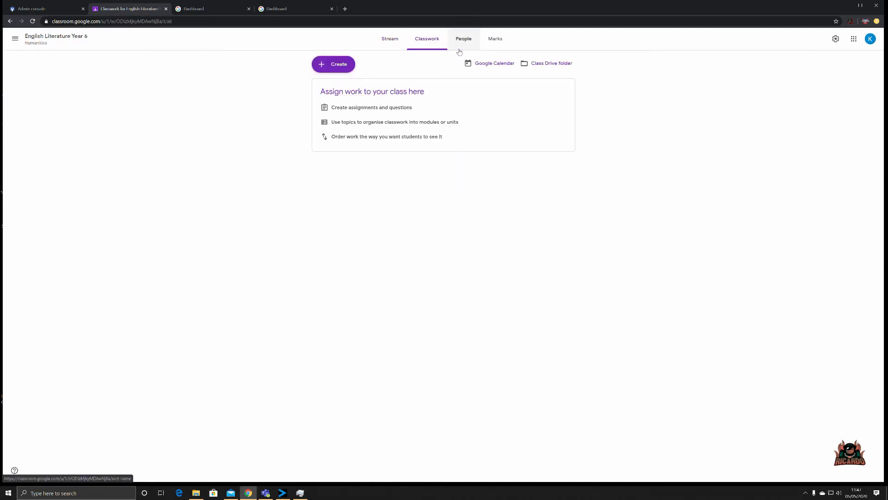
Open the class's Google Calendar in a new tab from the Classwork page's Create options
left_click(321, 65)
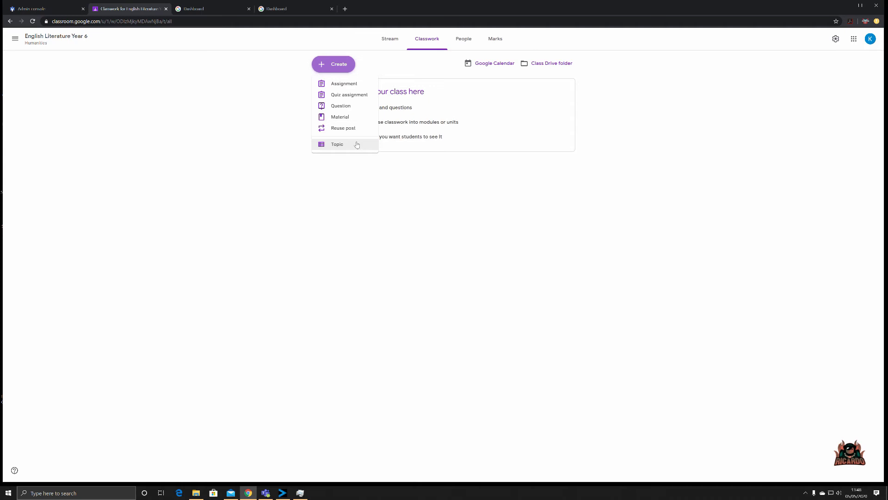
left_click(482, 63)
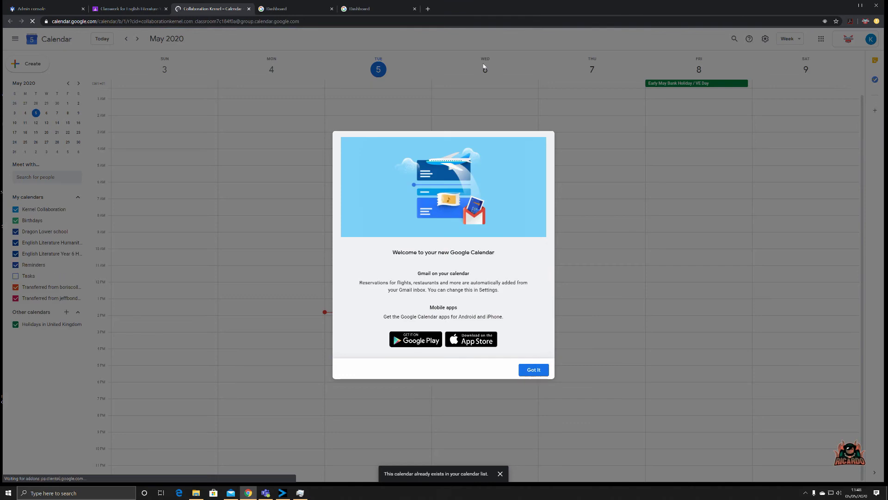
Dismiss the Calendar welcome message and return to the class's Classwork tab
left_click(533, 370)
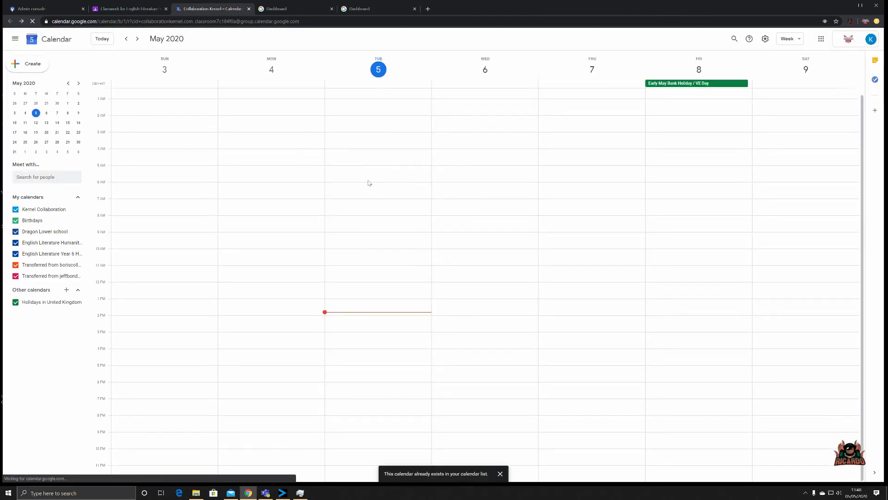
left_click(139, 9)
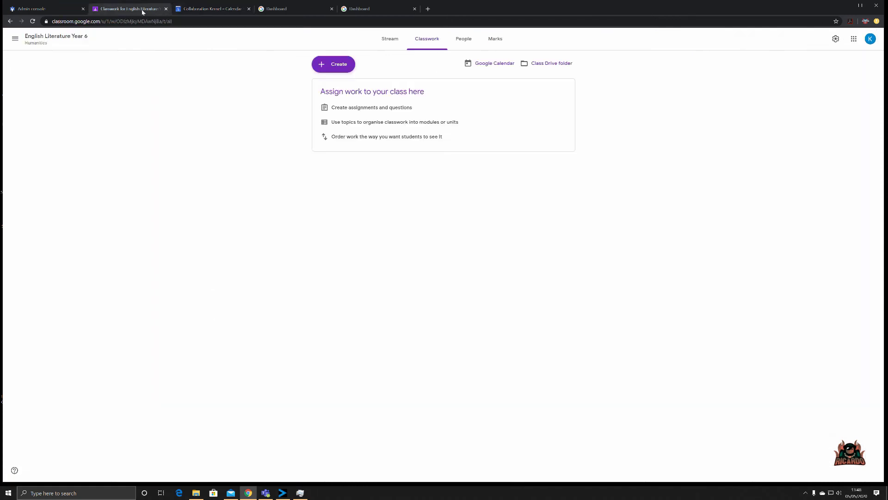
Open the empty class Drive folder, then go up to My Drive
left_click(543, 64)
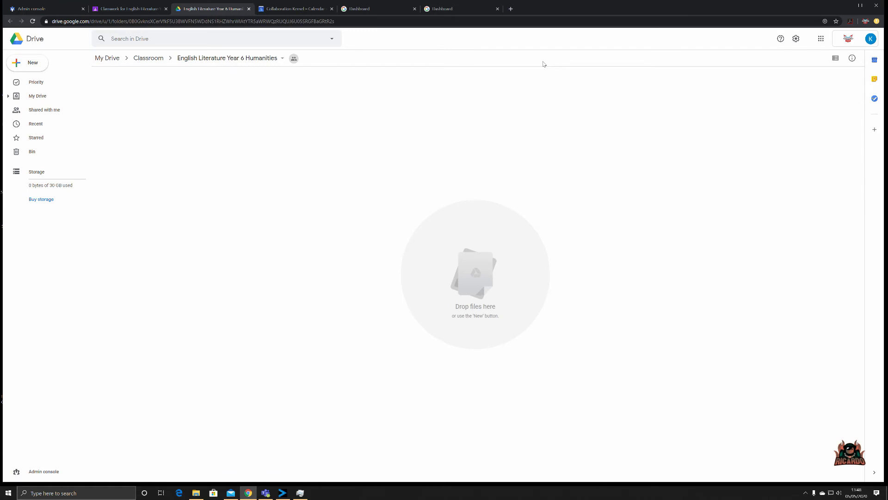
left_click(29, 98)
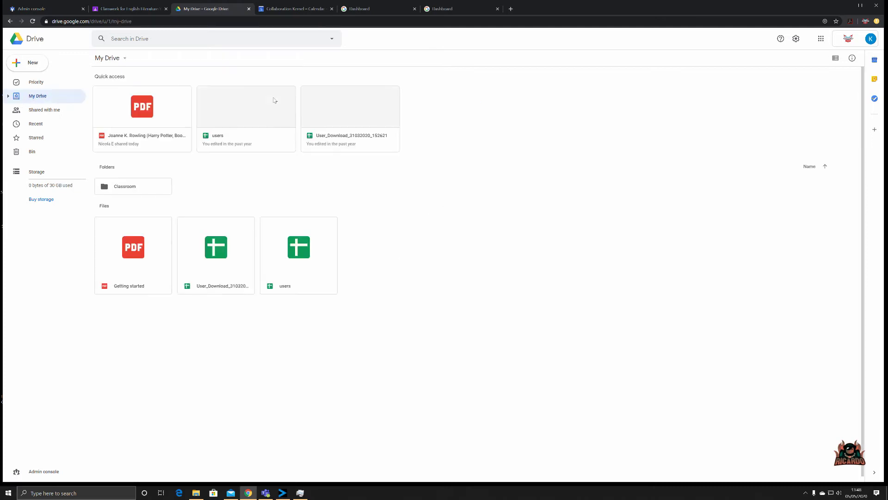
Close the Drive tab and show the class's People page, checking the Stream's class code along the way
left_click(249, 9)
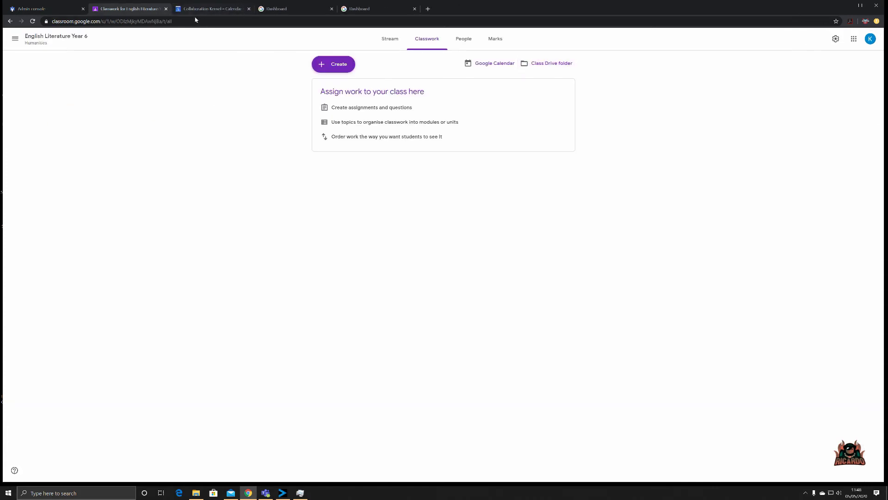
left_click(461, 39)
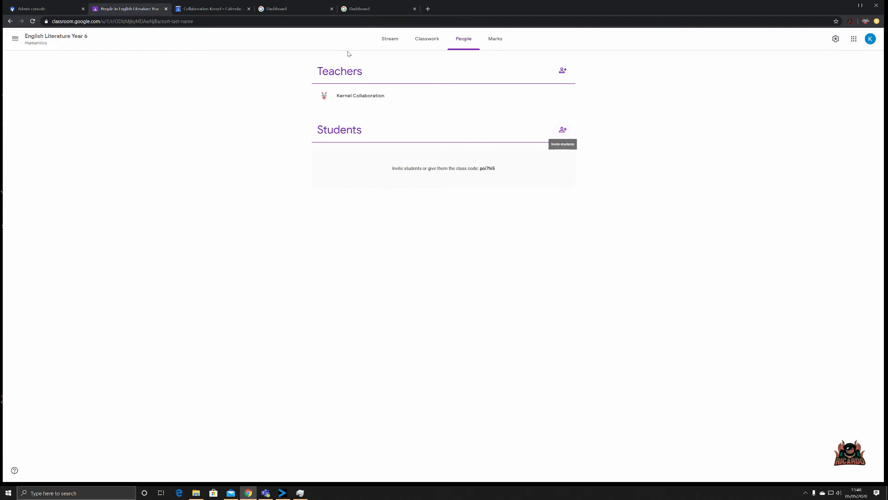
left_click(390, 42)
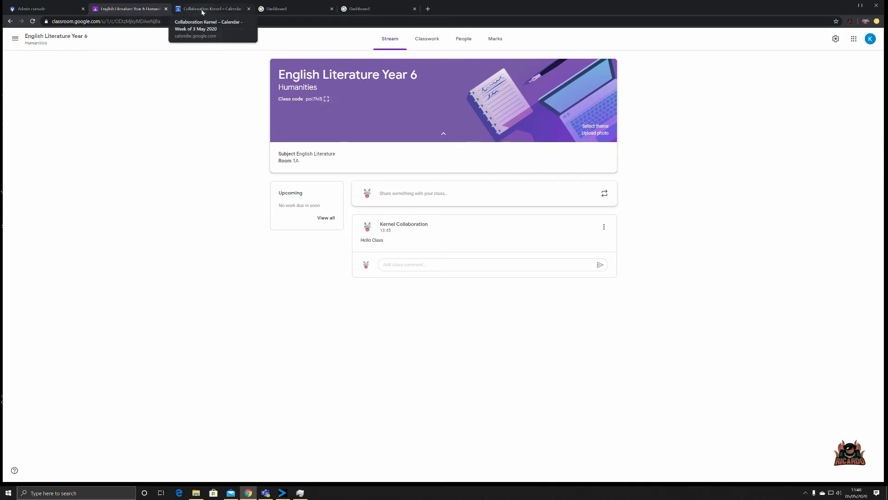
left_click(465, 39)
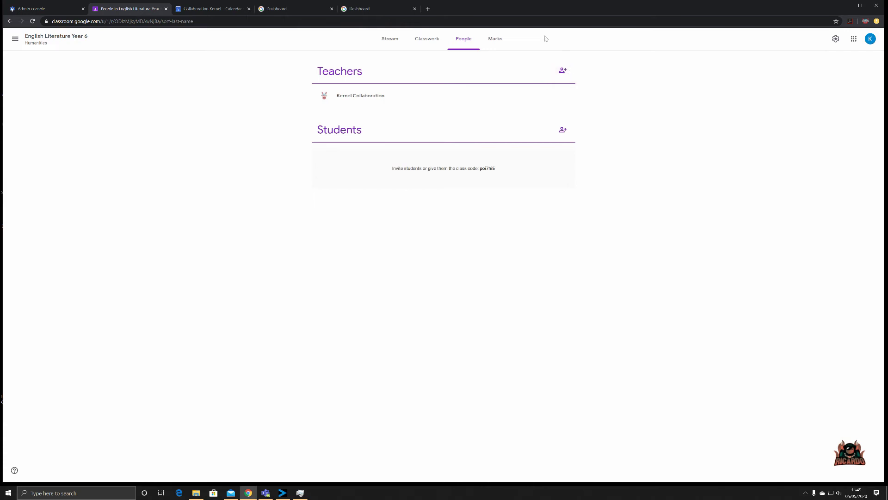
Invite a co-teacher by searching their name and sending the invitation
left_click(563, 71)
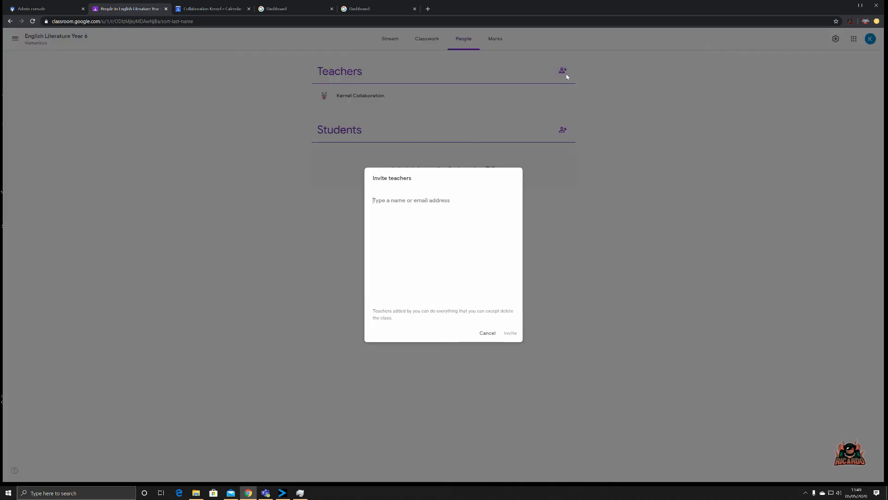
type("nic")
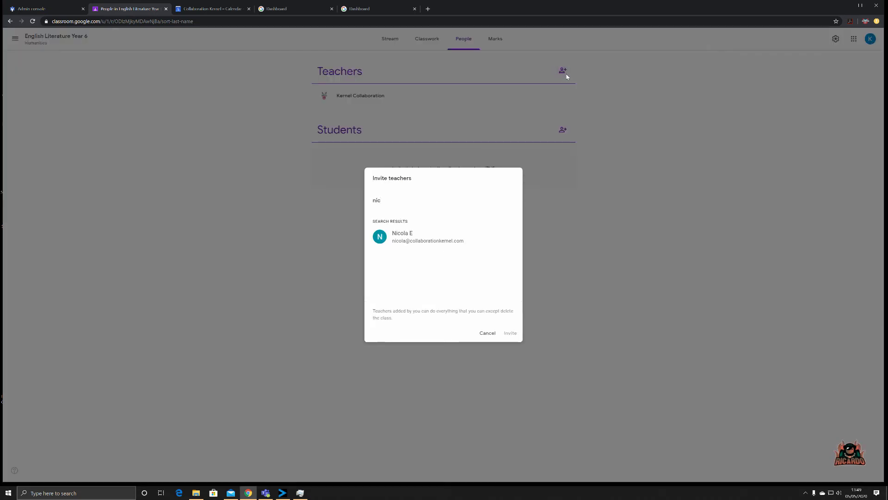
left_click(416, 238)
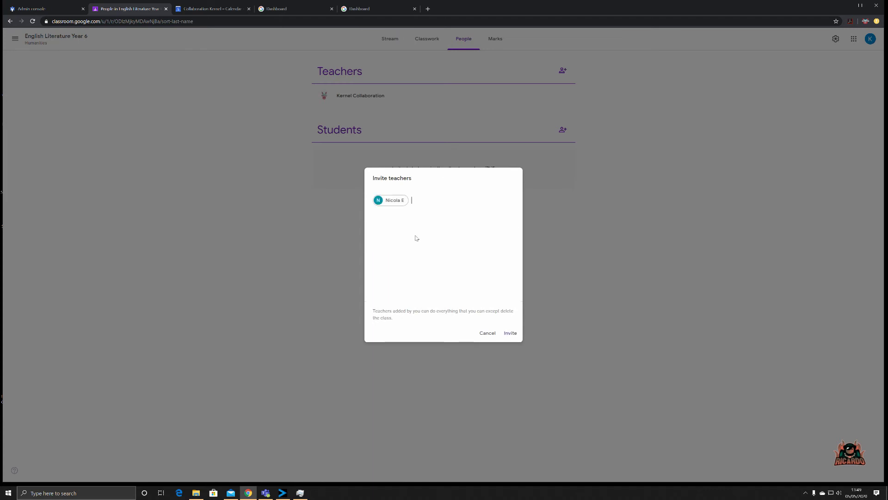
left_click(510, 333)
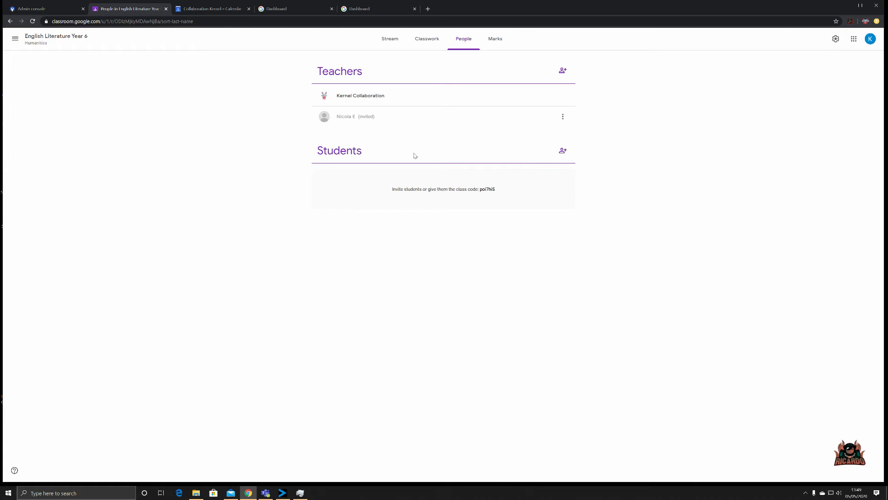
Search for the student by name and send them a class invitation
left_click(562, 150)
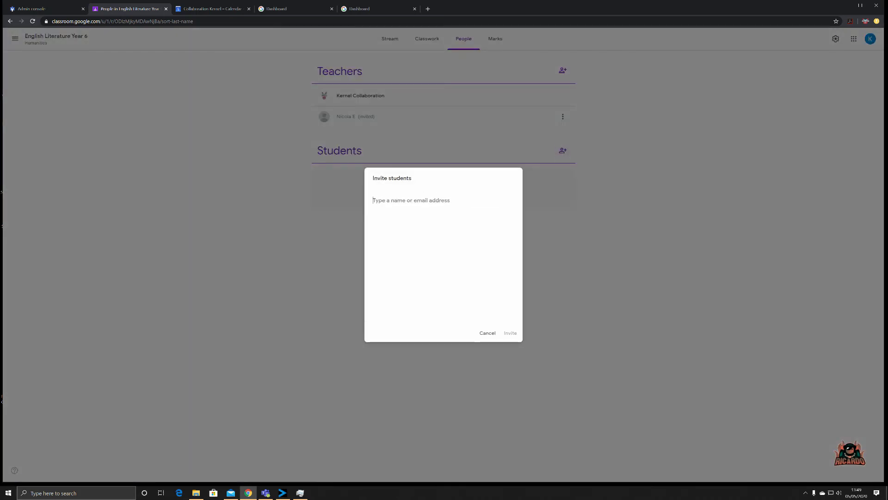
type("ca")
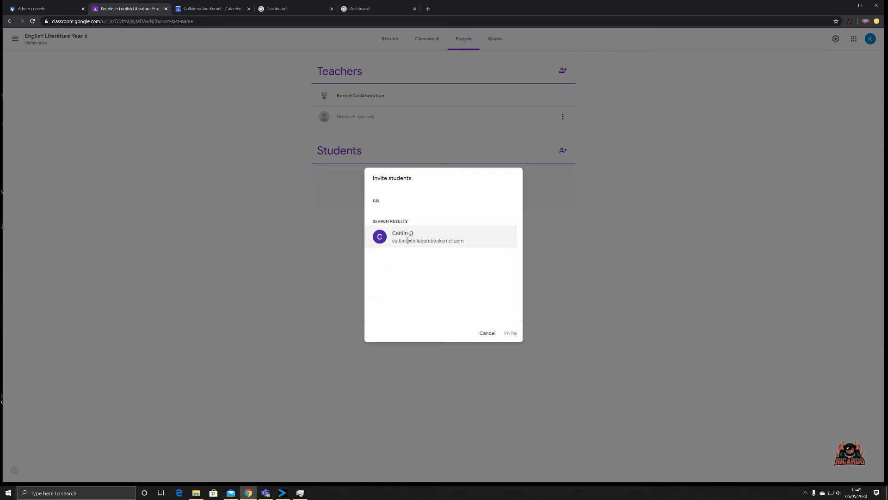
left_click(409, 236)
left_click(512, 333)
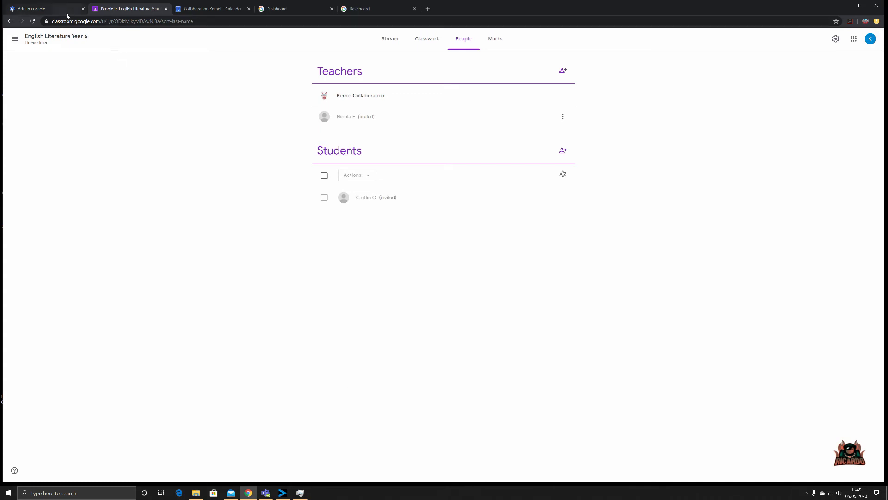
Glance at the class calendar, close it, and return to the class stream page
left_click(232, 9)
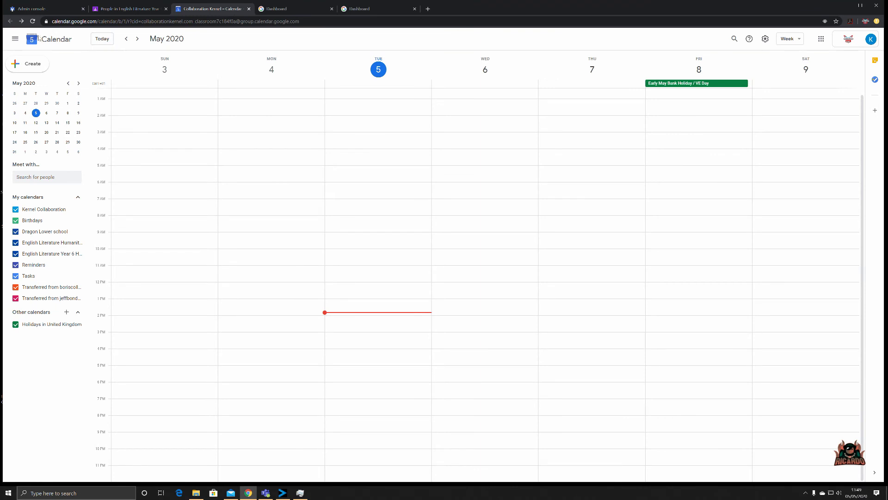
key("ctrl+w")
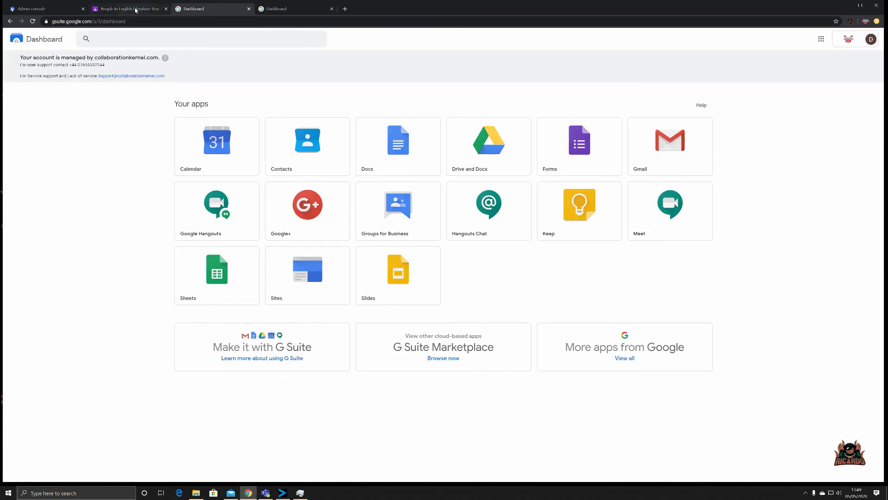
left_click(124, 9)
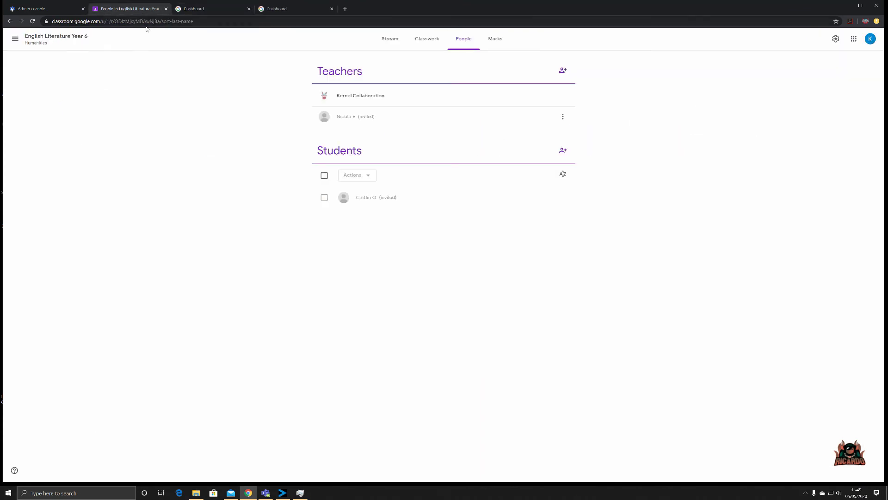
left_click(55, 37)
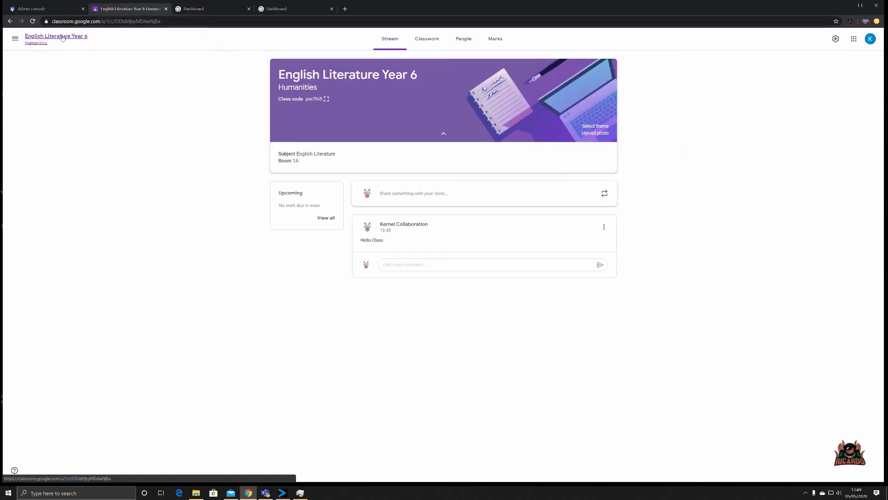
Show the class code enlarged, copy it, then switch to the G Suite Dashboard
left_click(327, 99)
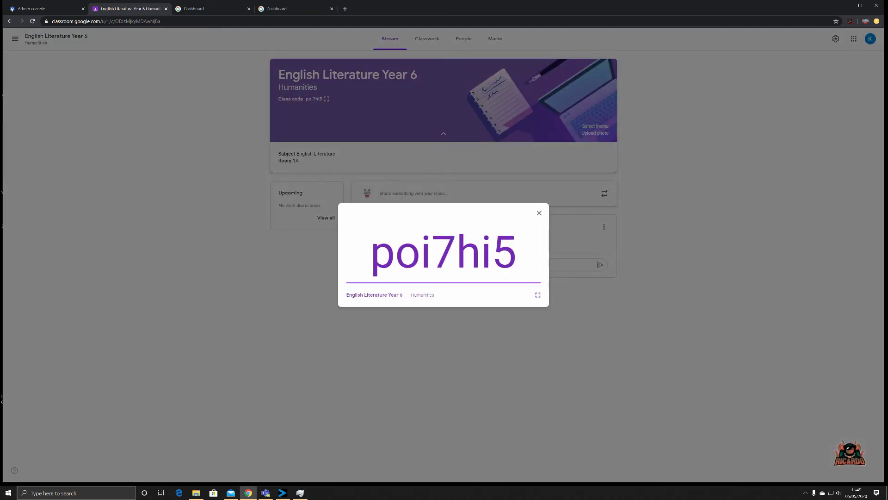
left_click_drag(370, 252, 517, 253)
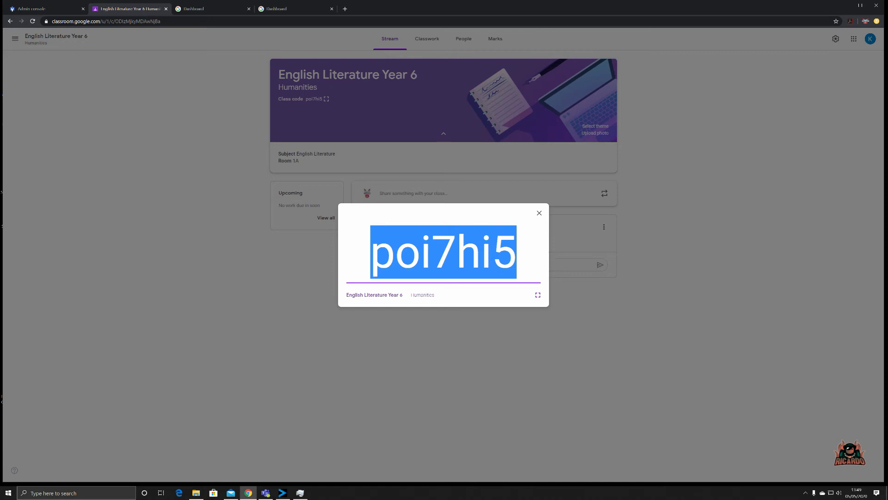
right_click(498, 261)
left_click(532, 266)
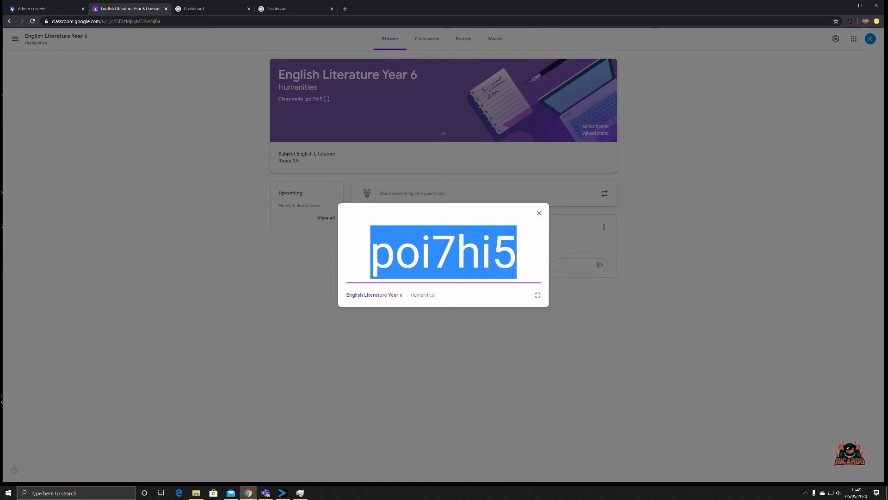
left_click(188, 211)
left_click(211, 10)
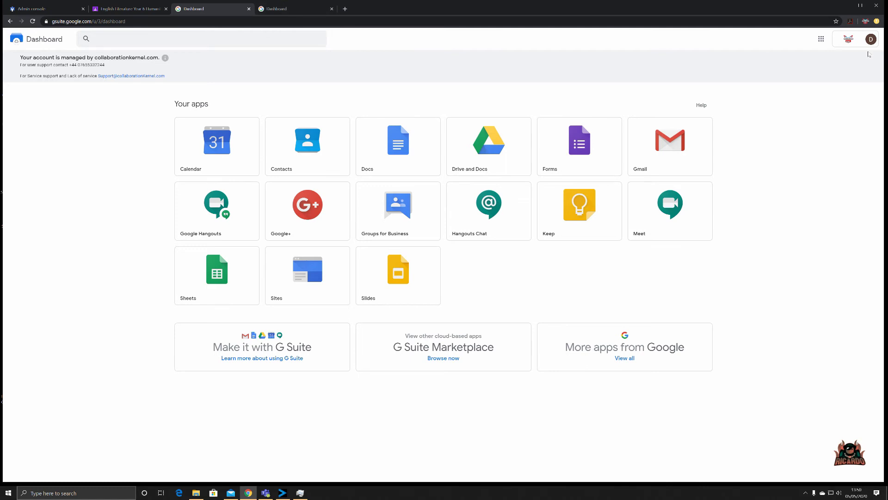
Check the signed-in account, then scroll the Google apps launcher down to Classroom
left_click(870, 40)
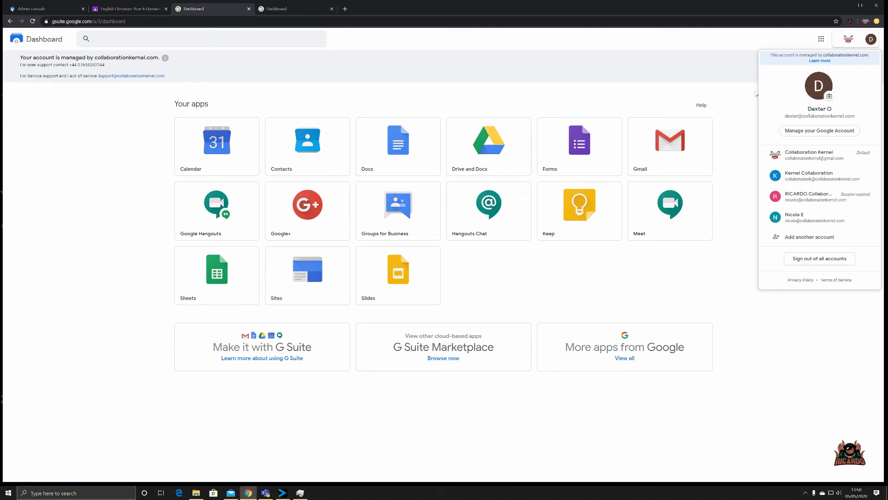
left_click(666, 102)
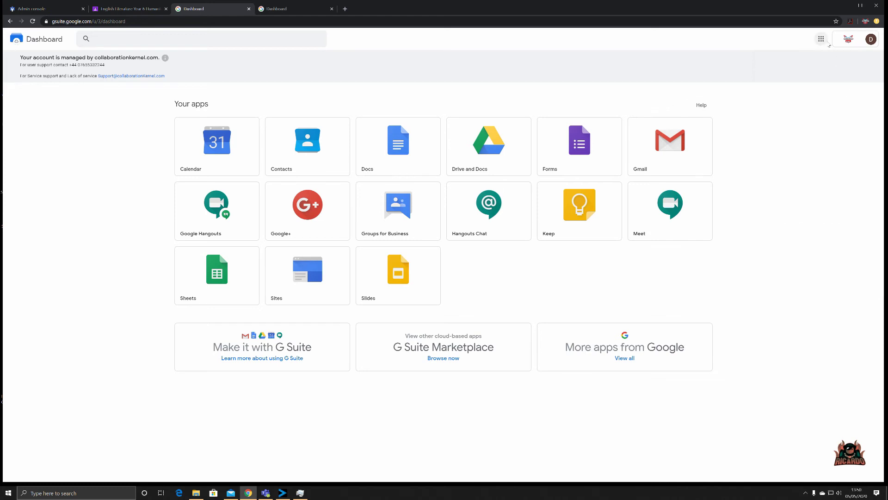
left_click(821, 40)
scroll(842, 123, "down", 5)
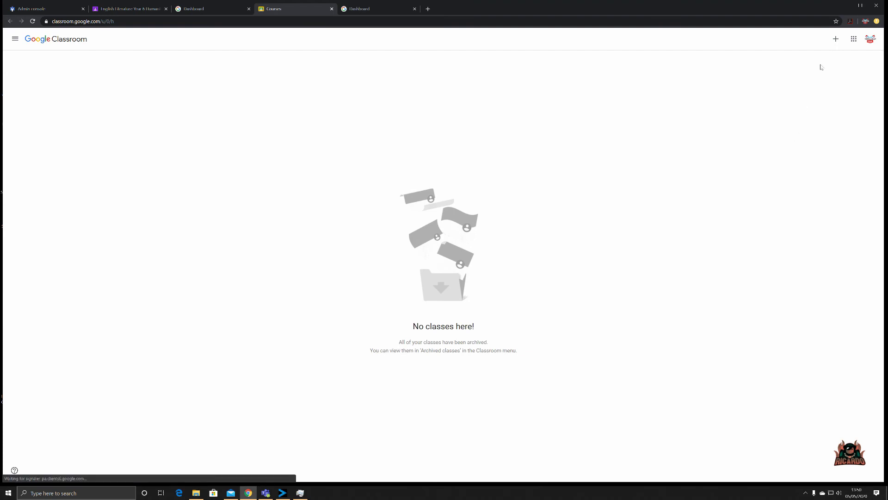
Switch to the student account and join English Literature Year 6 using the copied class code
left_click(869, 40)
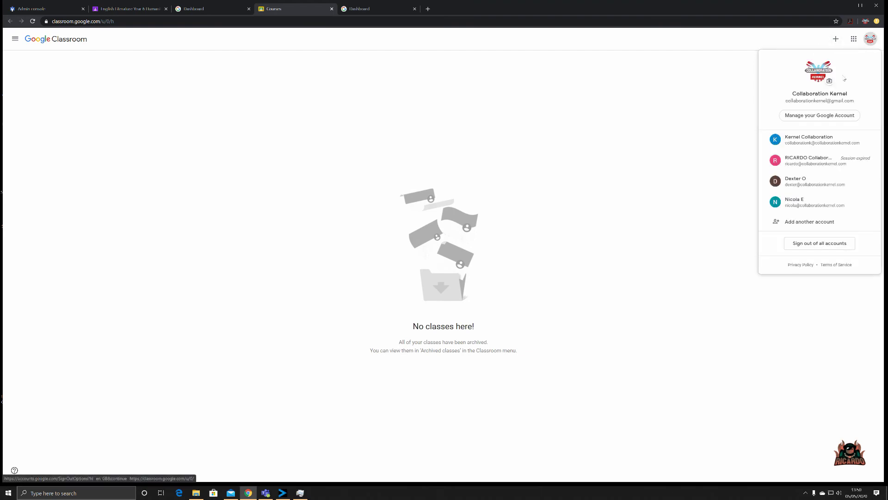
left_click(799, 181)
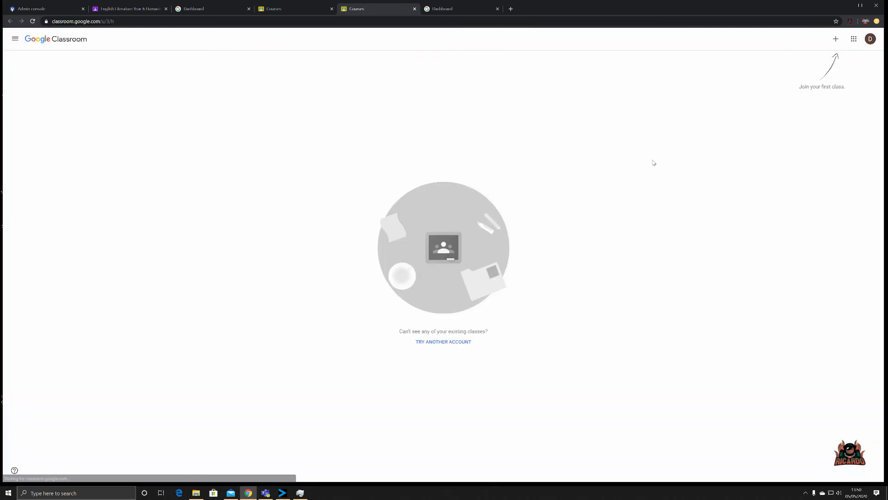
left_click(835, 40)
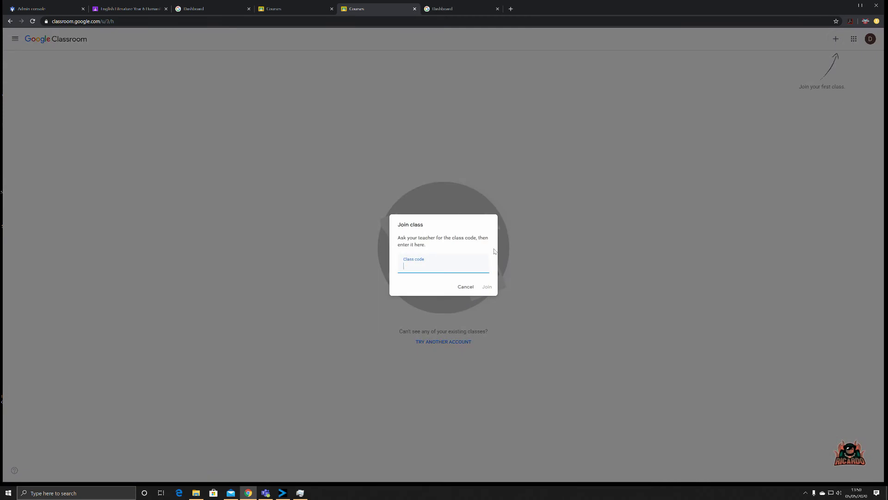
left_click(484, 292)
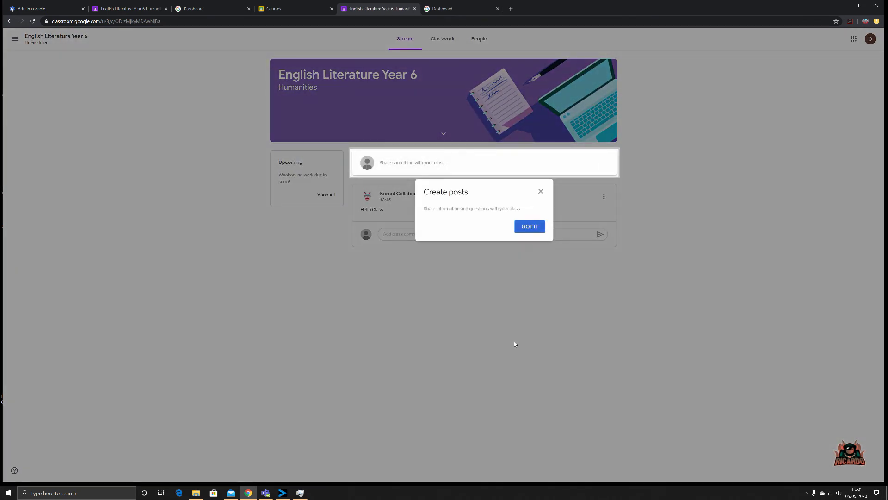
Dismiss the posting tip, try the share box, and view the Classwork and People pages
left_click(531, 230)
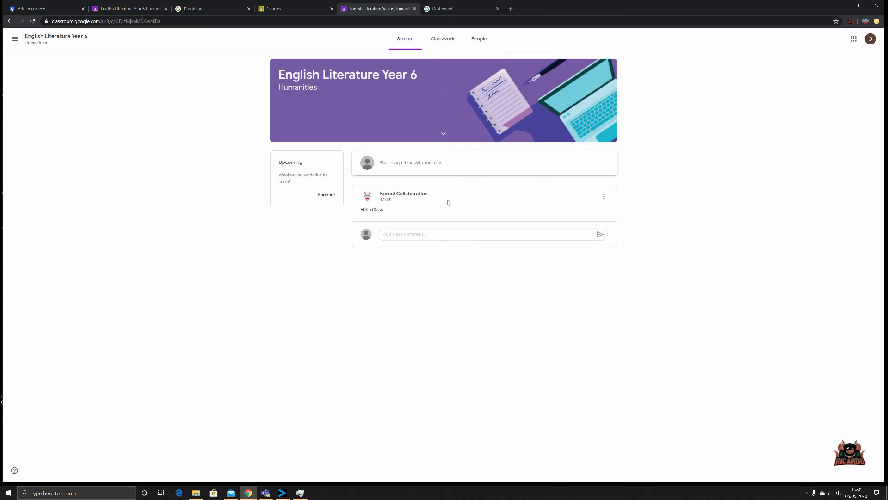
left_click(411, 170)
left_click(433, 43)
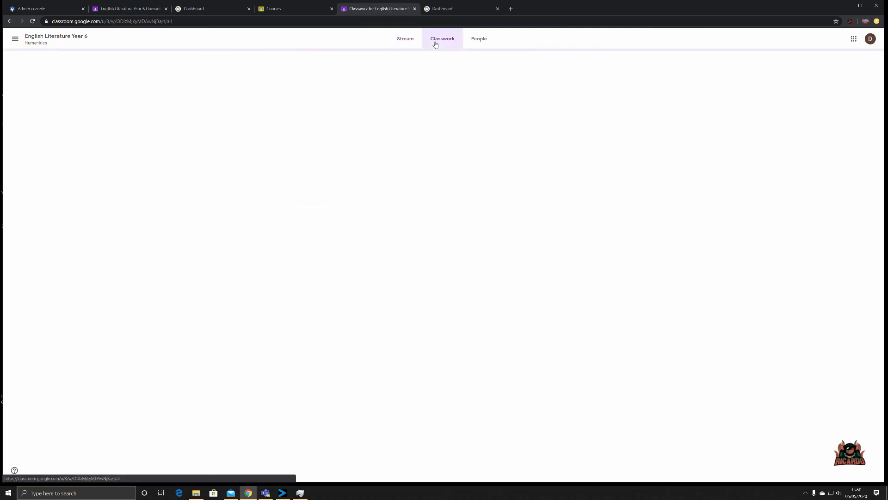
left_click(478, 39)
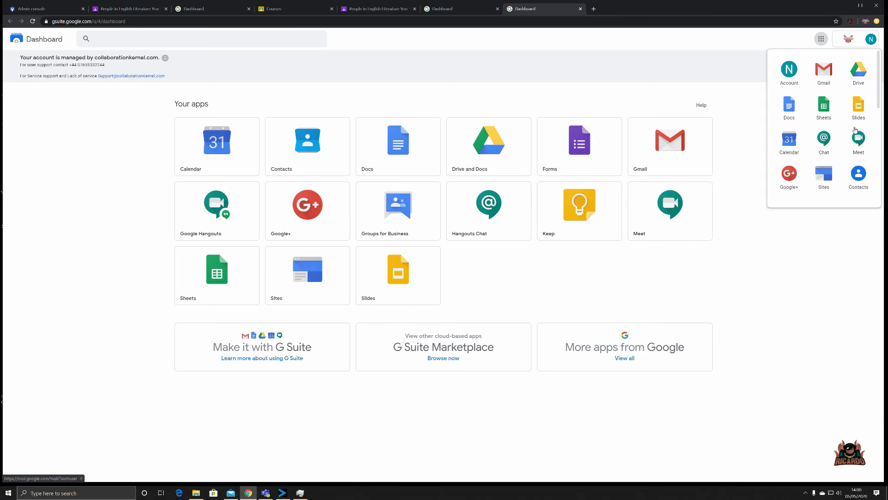
Launch Classroom from the apps launcher and switch to the co-teacher's account
scroll(833, 157, "down", 5)
scroll(836, 158, "down", 2)
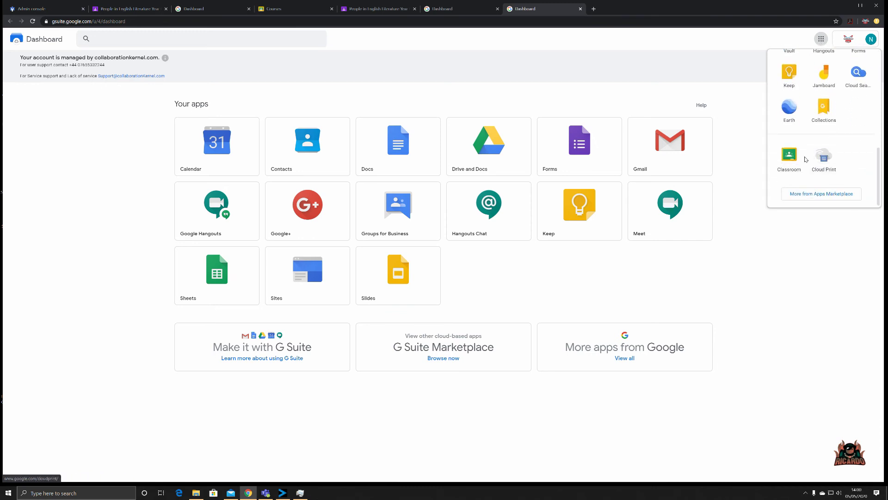
left_click(791, 157)
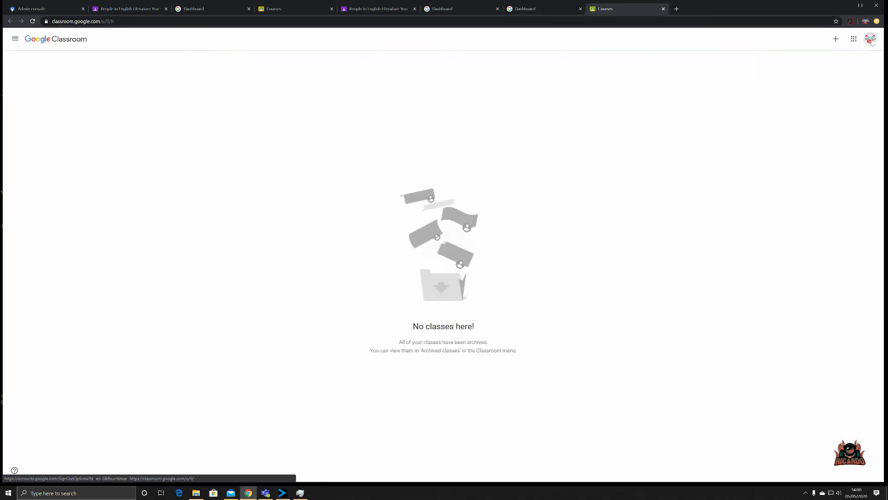
left_click(871, 38)
left_click(794, 202)
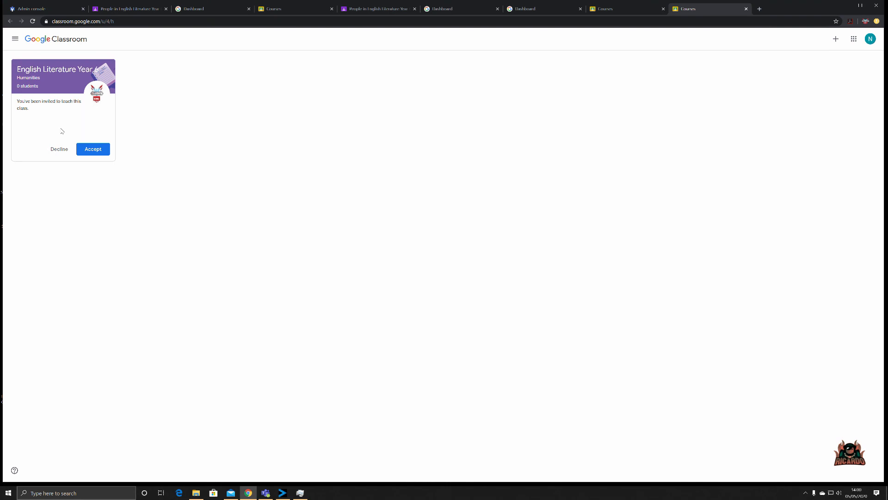
Accept the co-teaching invitation and view the class's teachers and students on People
left_click(100, 150)
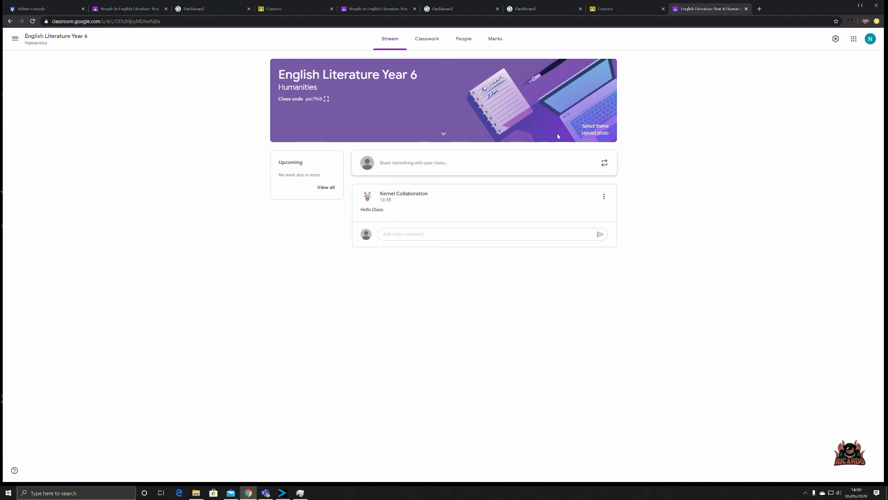
left_click(468, 39)
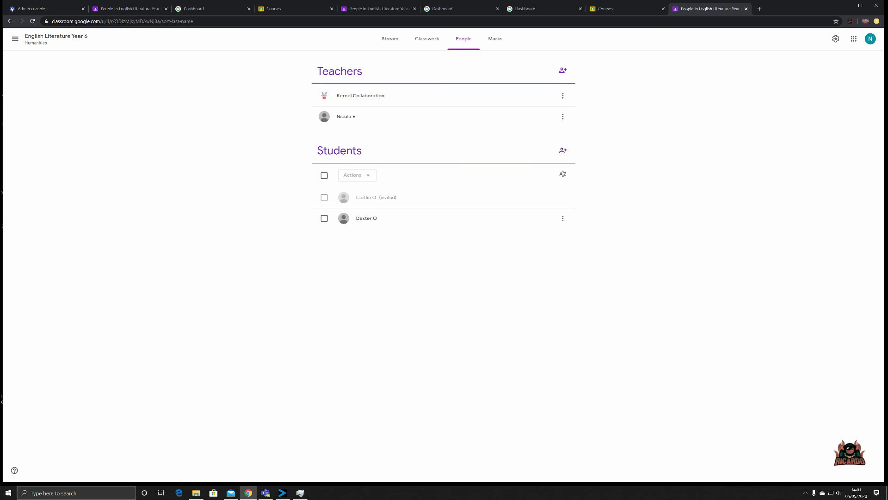
Select all students, review the Actions menu (Email, Remove, Mute), then clear the selection
left_click(324, 176)
left_click(370, 177)
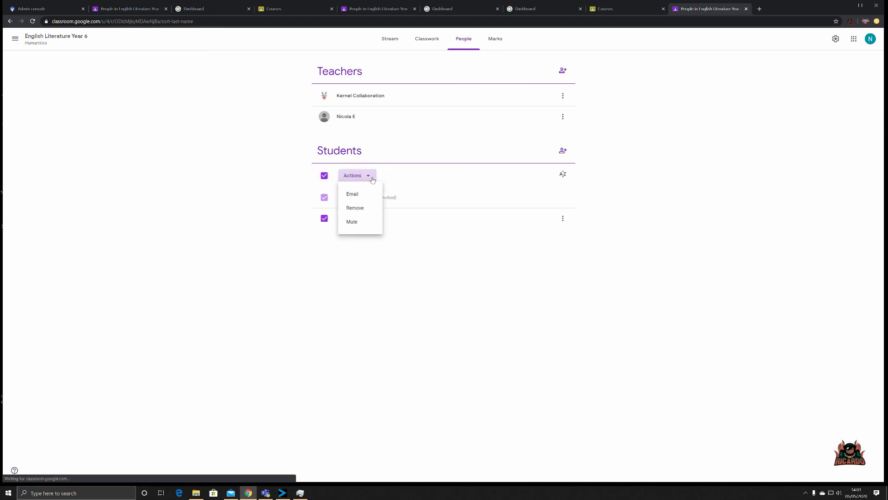
left_click(280, 184)
left_click(325, 175)
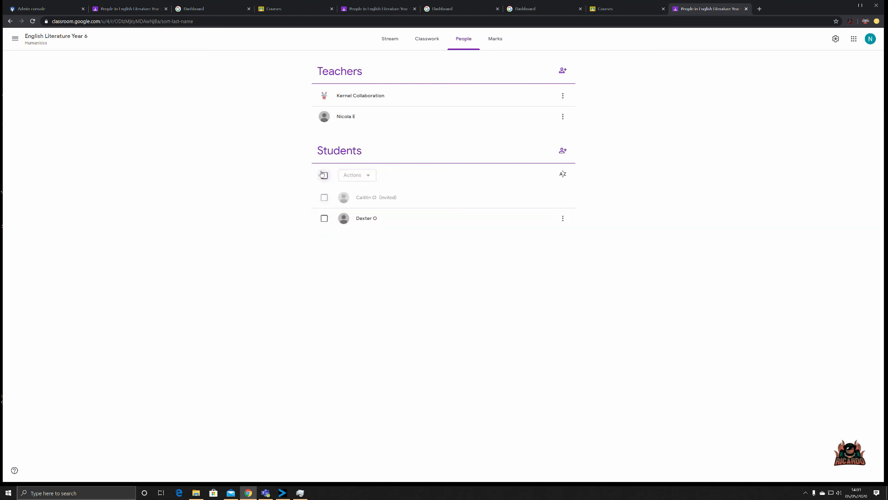
Select only the enrolled student, review its Actions and ⋮ options, then open Marks
left_click(325, 218)
left_click(368, 175)
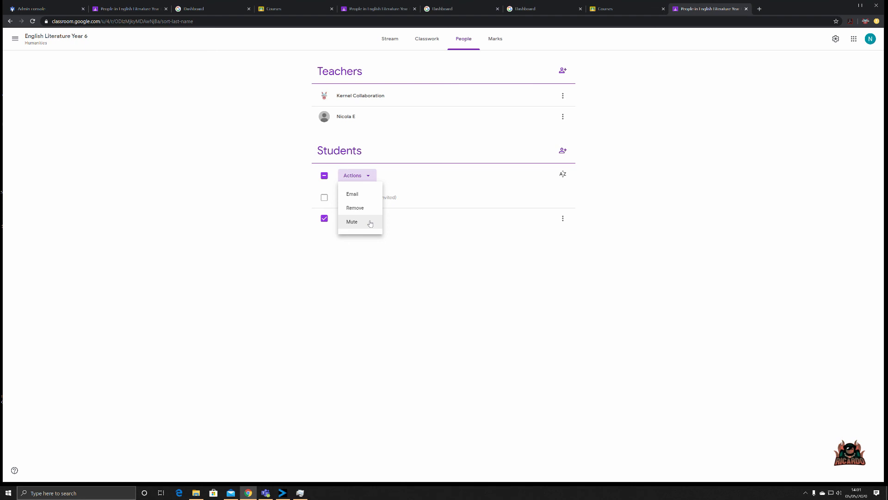
left_click(518, 298)
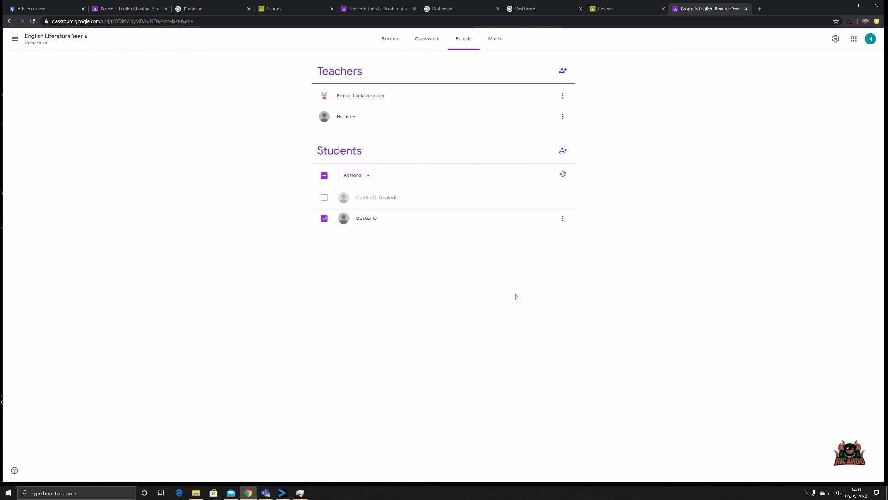
left_click(562, 220)
left_click(565, 176)
left_click(500, 46)
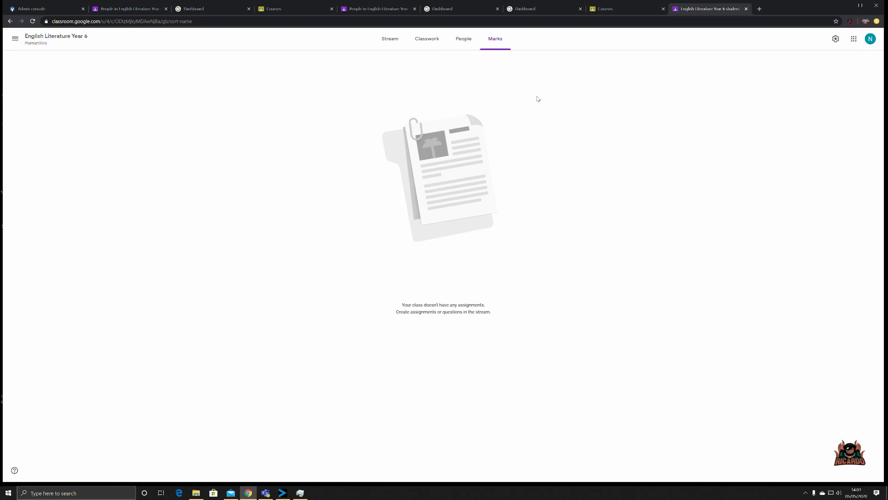
Go back to the English Literature Year 6 Stream page
left_click(384, 42)
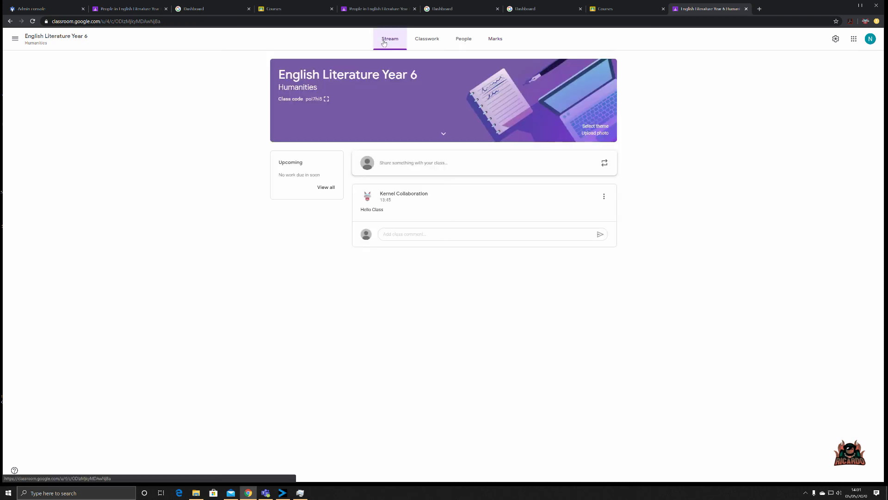